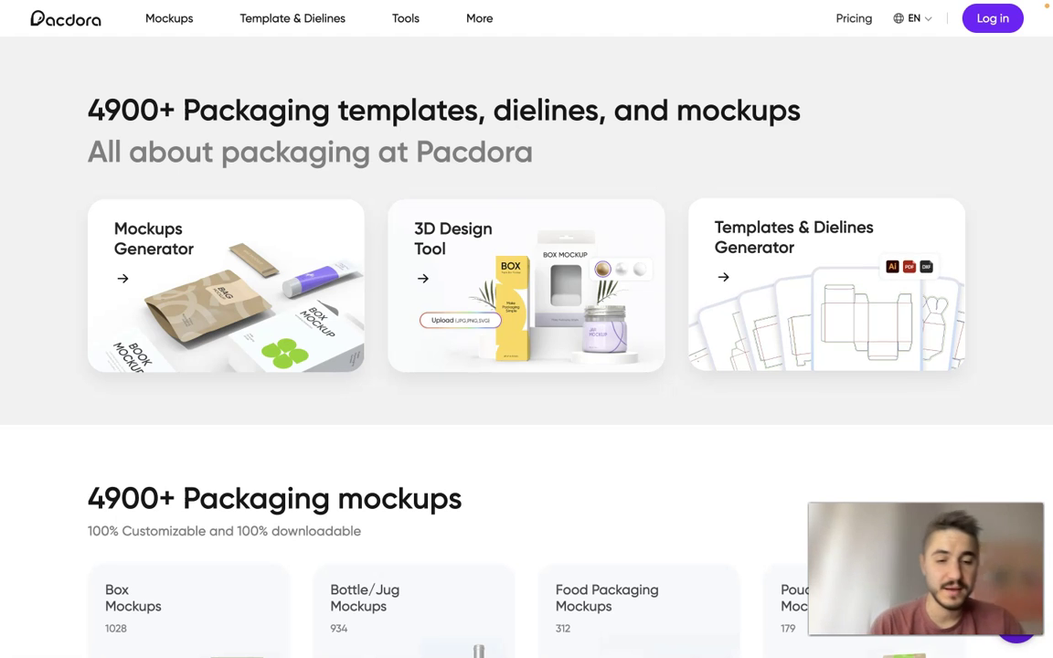
# Scroll the homepage past the 4900+ mockup categories and 3D mockups to the 2900+ Packaging dielines section.
pyautogui.scroll(-4, 439, 463)
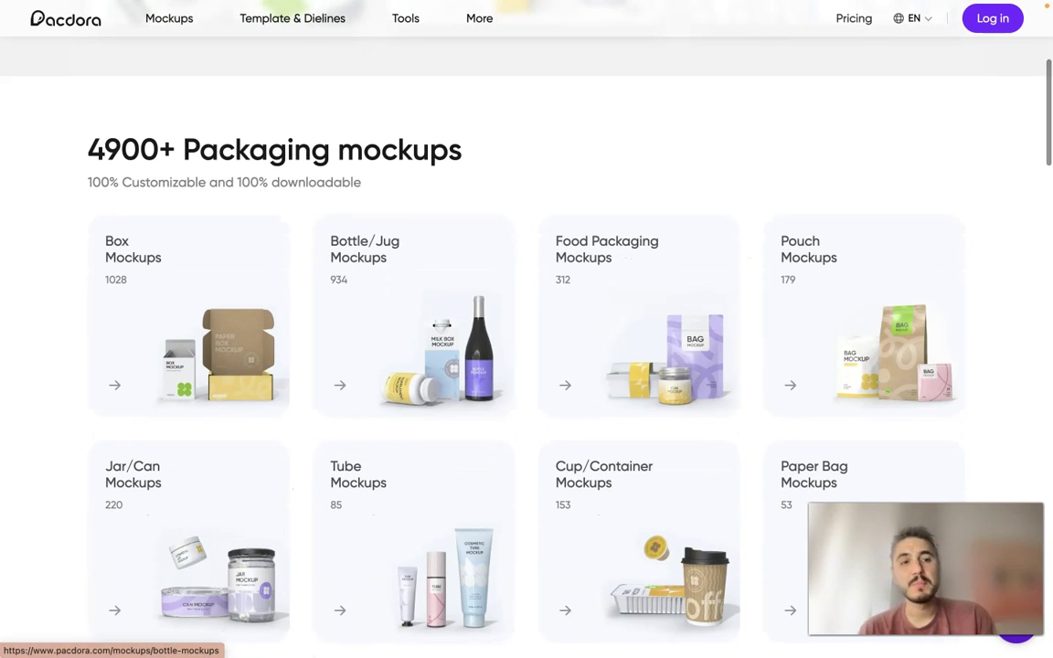
pyautogui.scroll(1, 522, 347)
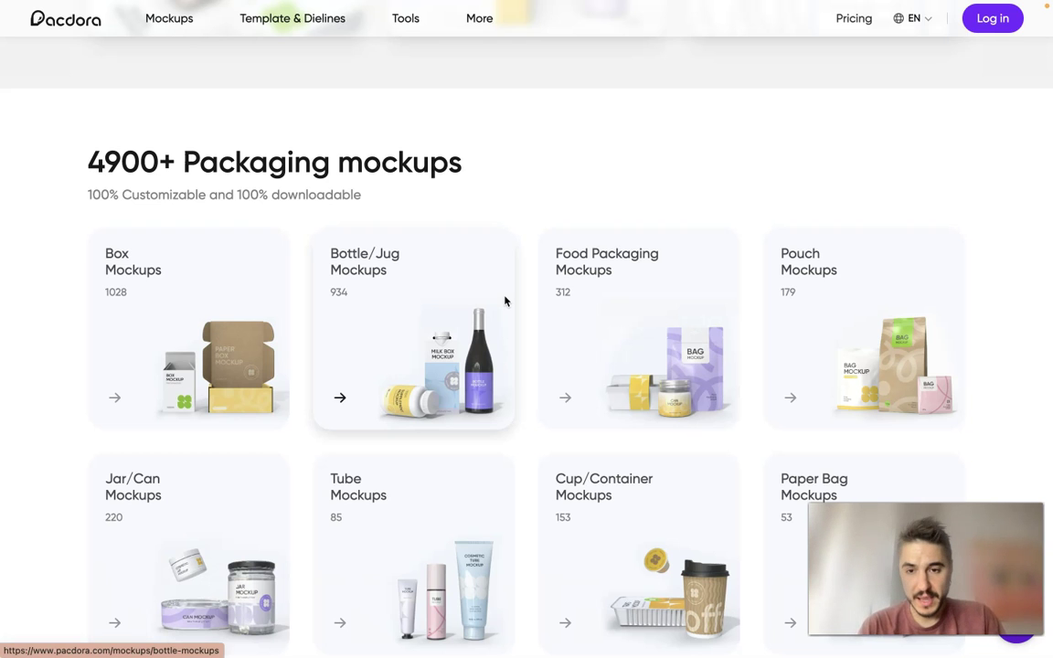
pyautogui.scroll(-2, 525, 350)
pyautogui.scroll(-2, 525, 350)
pyautogui.scroll(3, 524, 347)
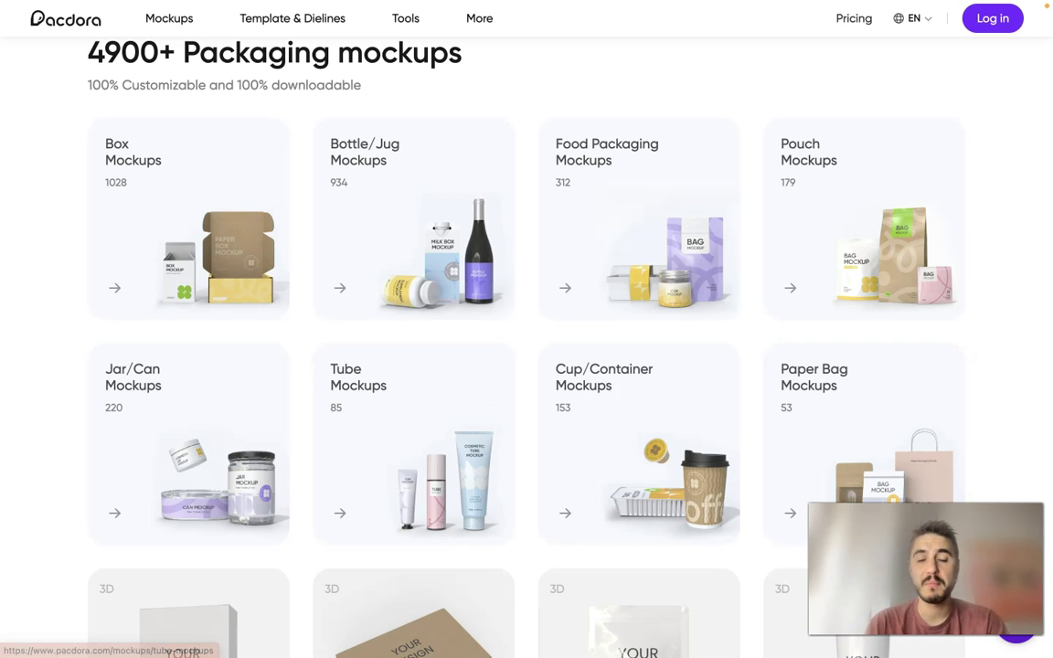
pyautogui.scroll(-6, 210, 461)
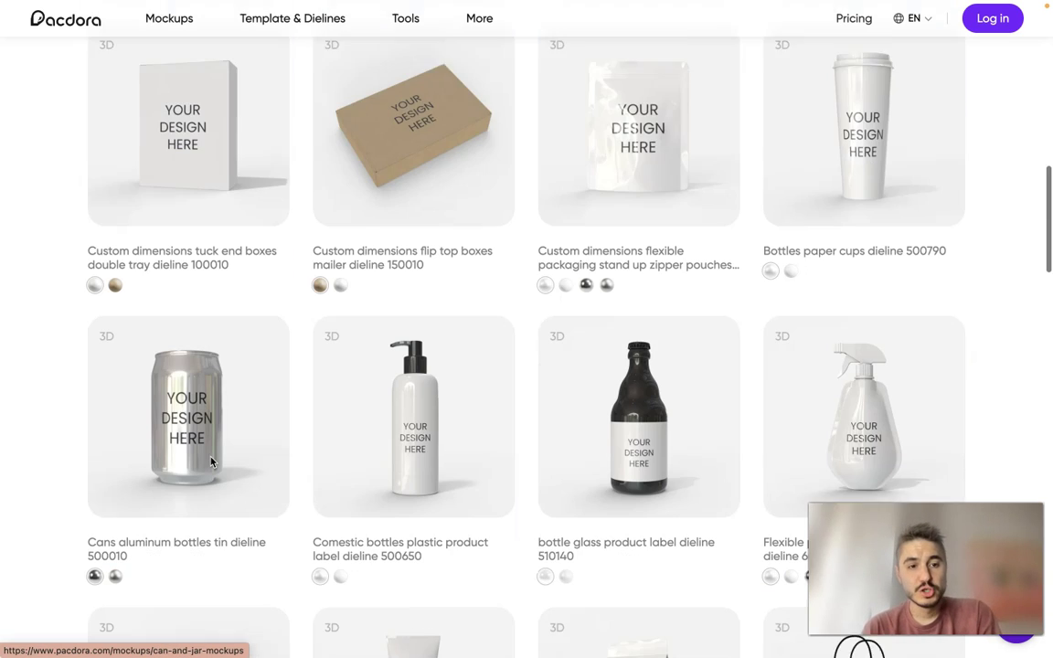
pyautogui.scroll(-3, 210, 462)
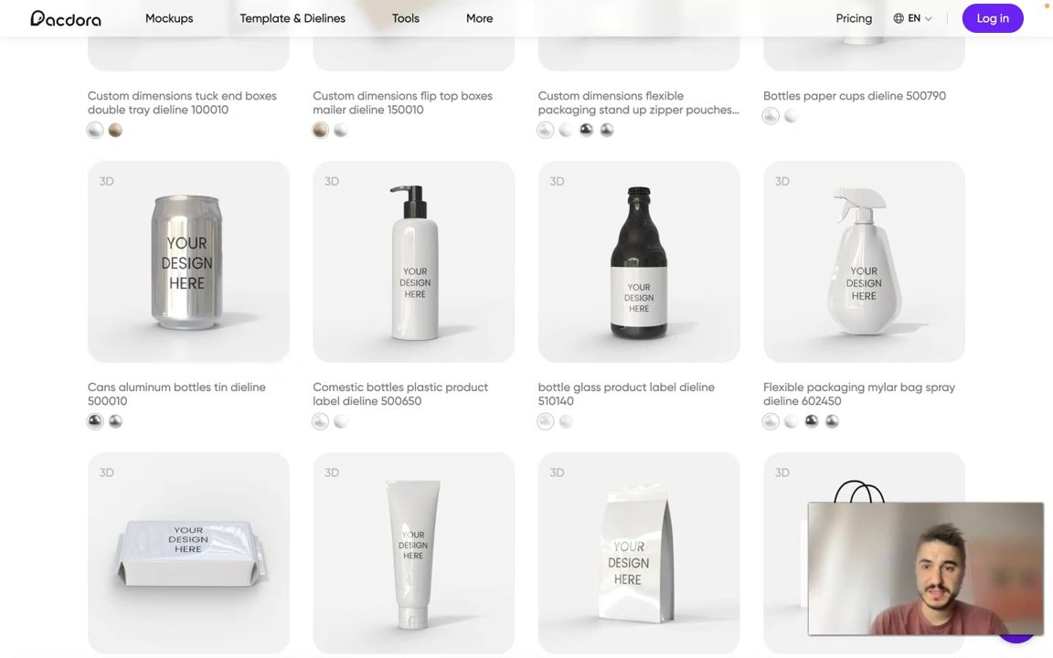
pyautogui.scroll(-7, 676, 418)
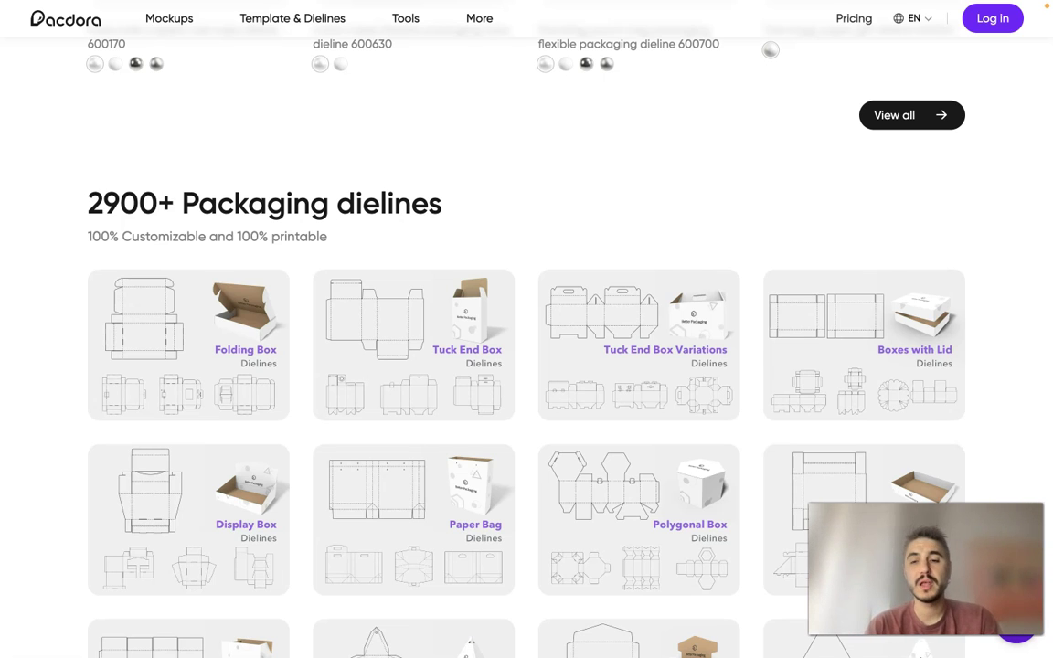
# Browse the dieline types and 3D design tool gallery down to the footer links for pricing and tools.
pyautogui.scroll(-1, 352, 280)
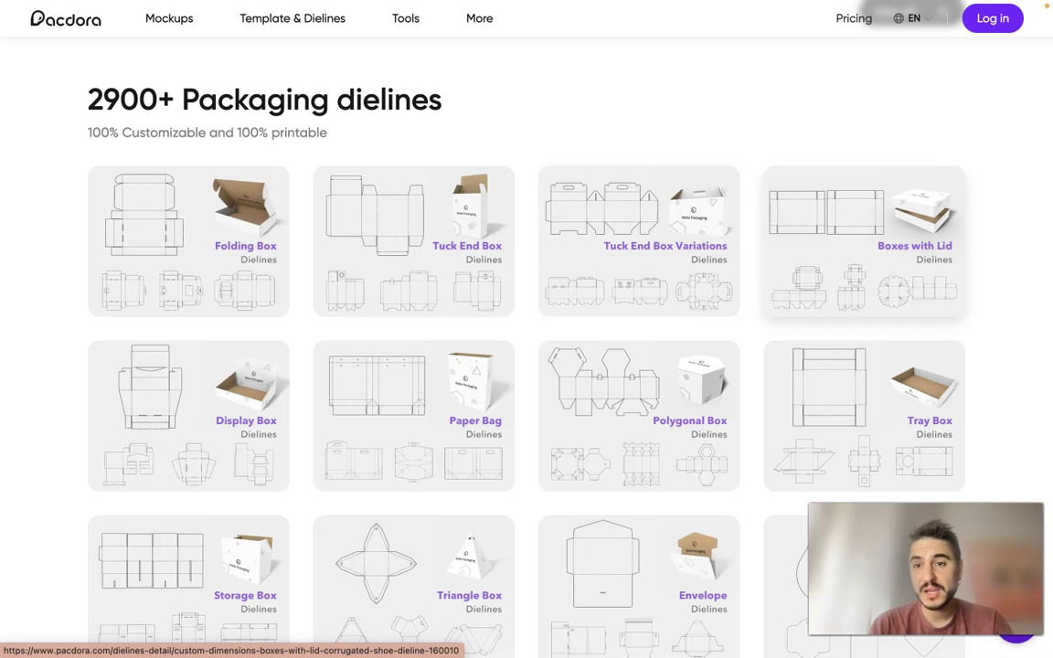
pyautogui.scroll(-3, 864, 301)
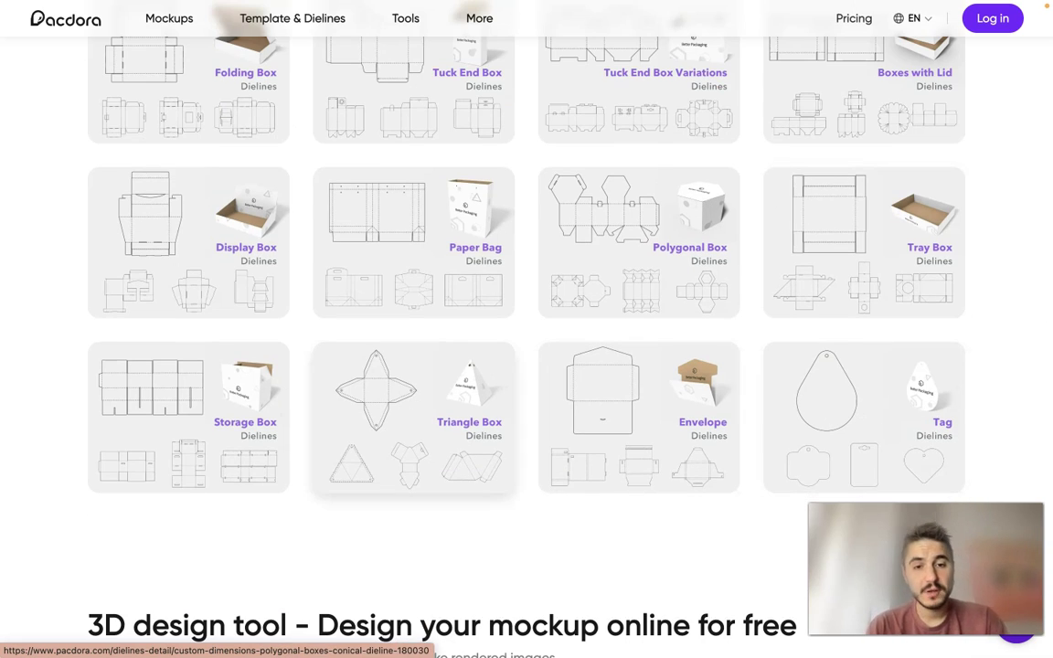
pyautogui.scroll(-4, 255, 472)
pyautogui.scroll(-3, 256, 472)
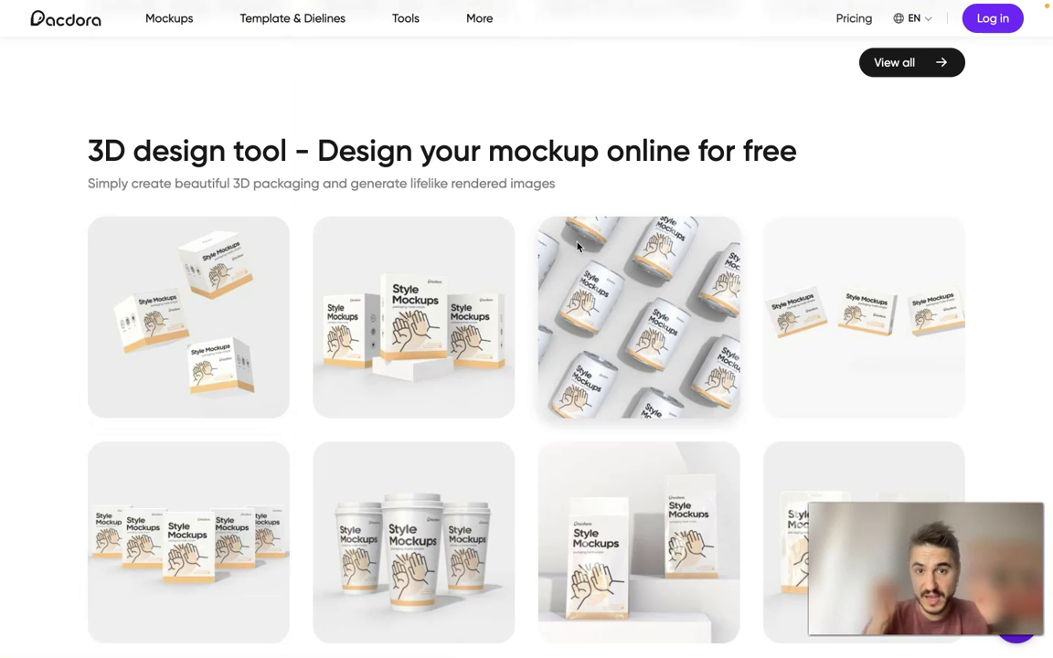
pyautogui.scroll(-7, 576, 246)
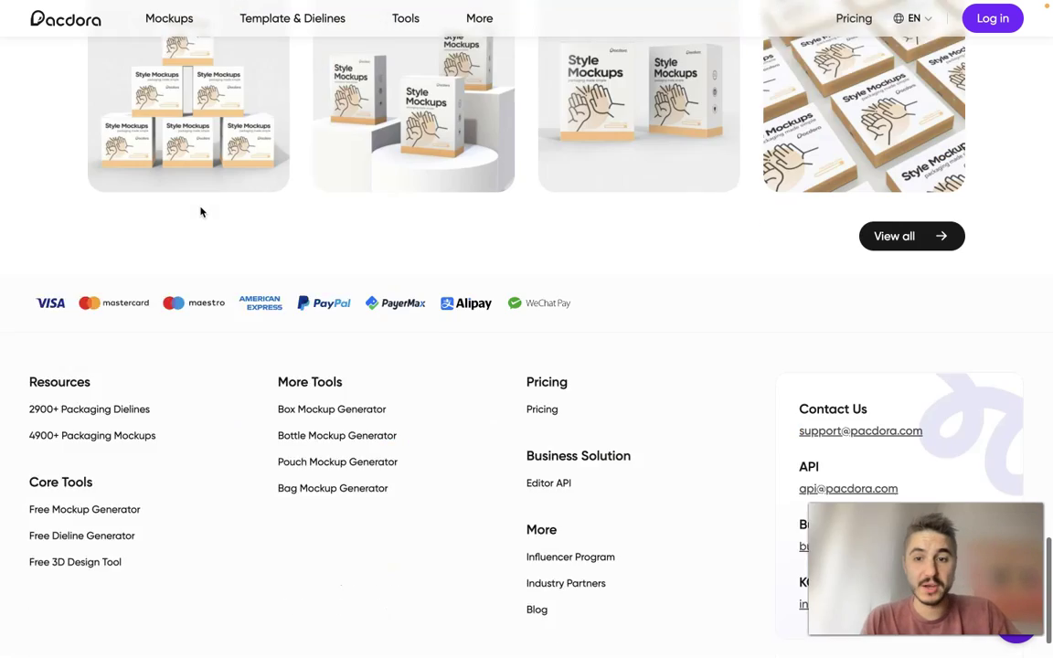
pyautogui.scroll(3, 201, 212)
pyautogui.scroll(3, 201, 212)
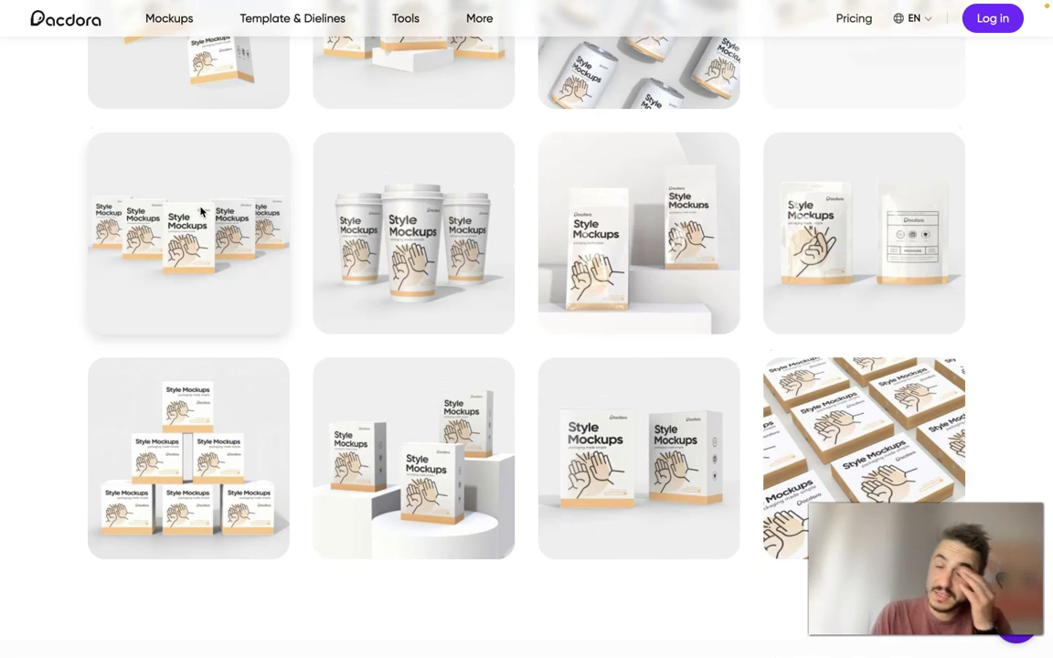
pyautogui.scroll(3, 201, 212)
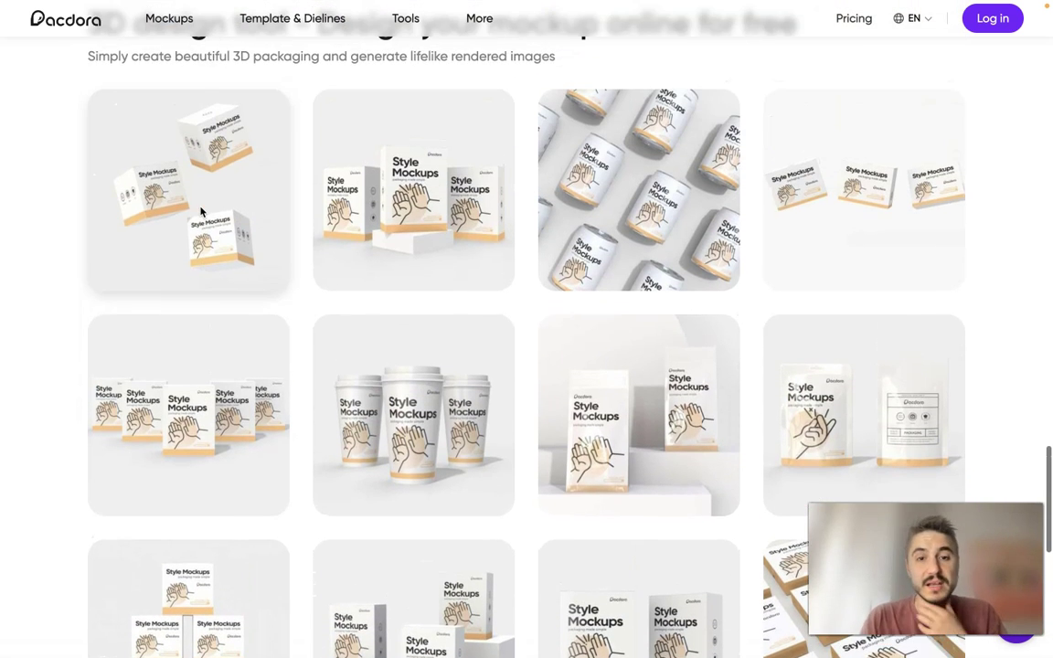
pyautogui.scroll(-8, 201, 212)
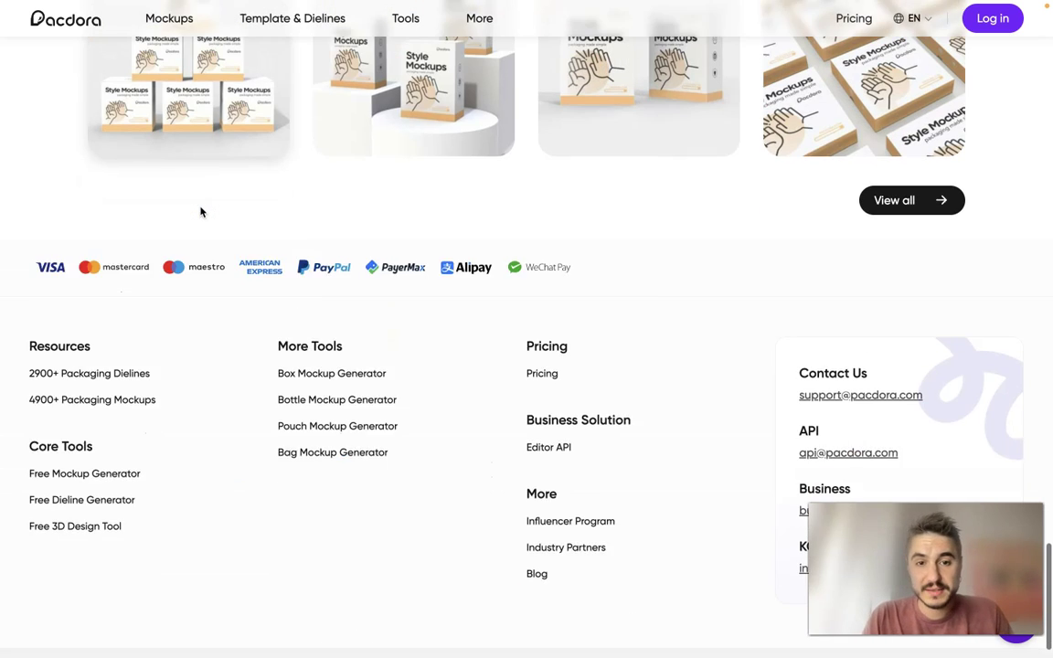
pyautogui.scroll(1, 201, 212)
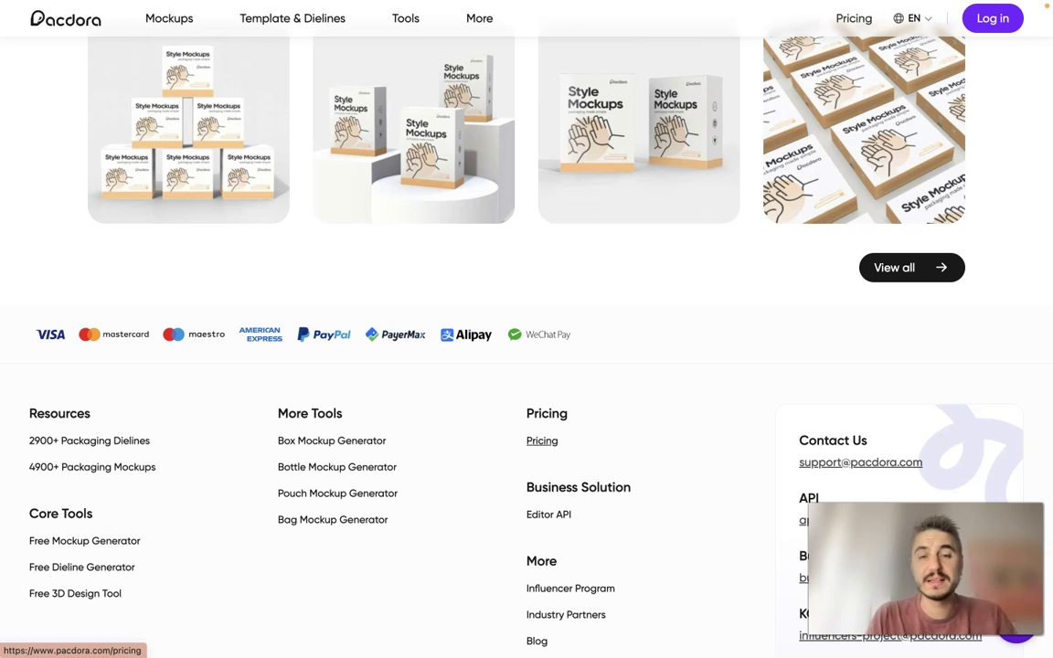
# Open the footer's Pricing page and read through the Pro plans, included features and FAQ.
pyautogui.click(542, 442)
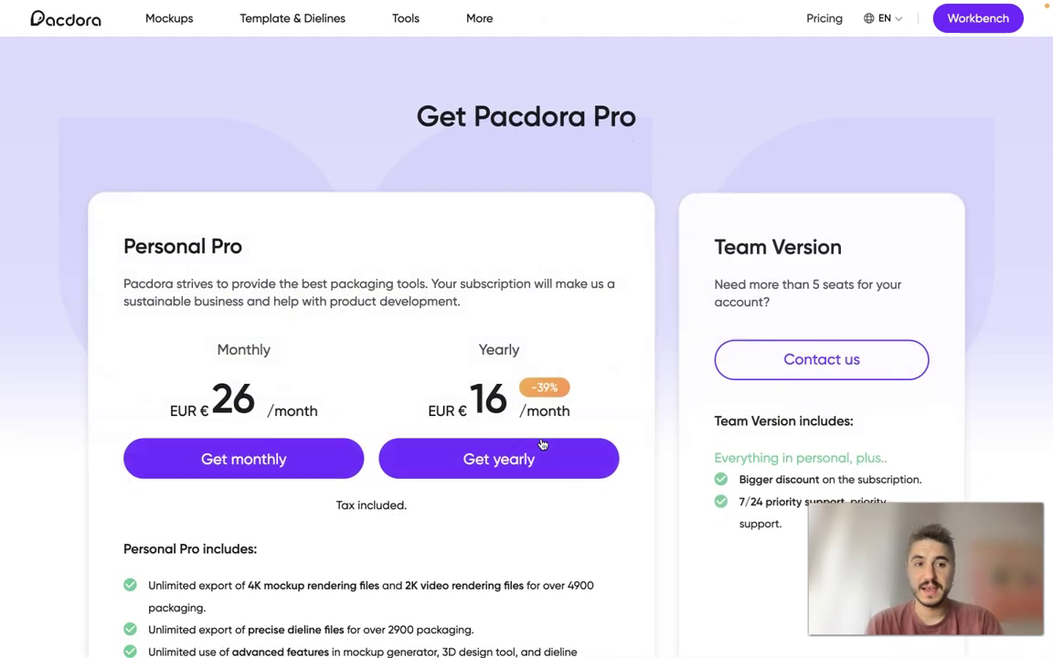
pyautogui.scroll(-5, 543, 445)
pyautogui.scroll(6, 541, 444)
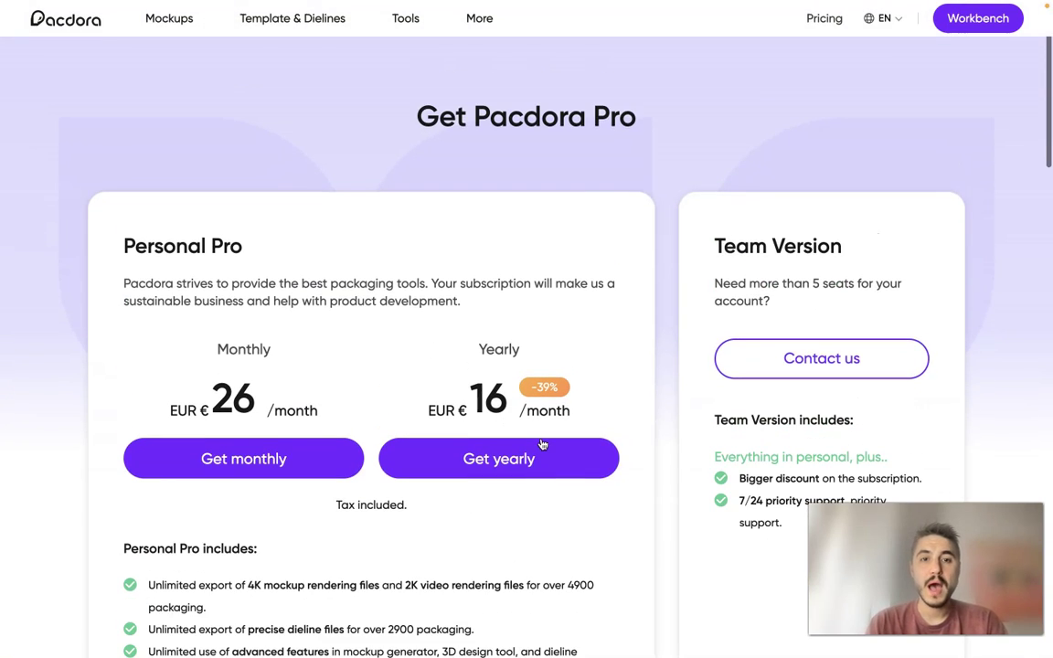
pyautogui.scroll(-1, 428, 275)
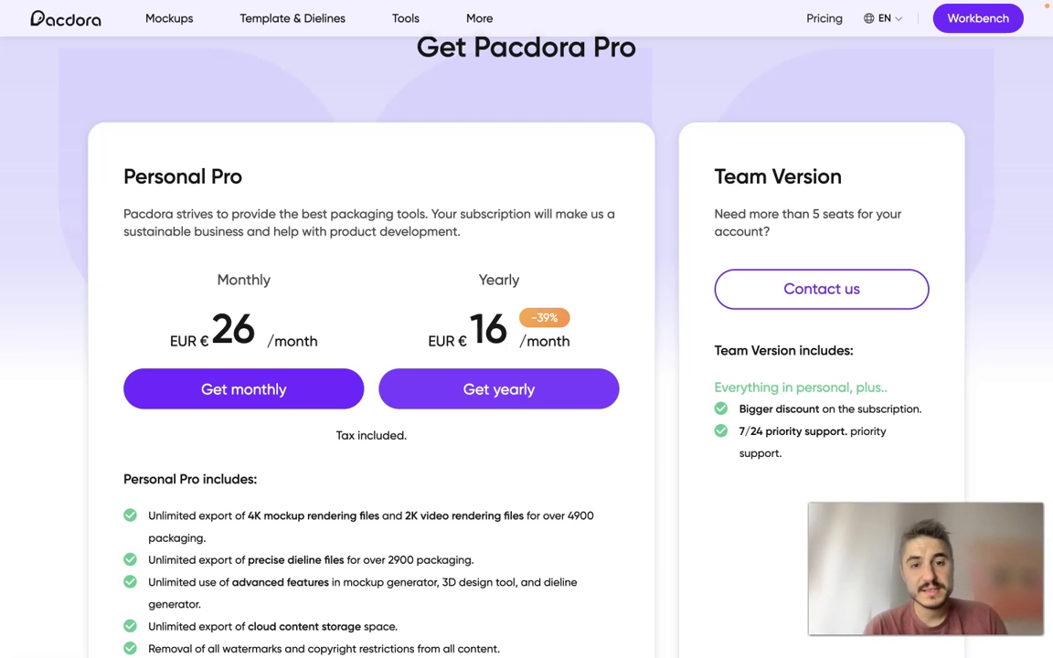
pyautogui.scroll(-1, 471, 390)
pyautogui.scroll(-3, 471, 390)
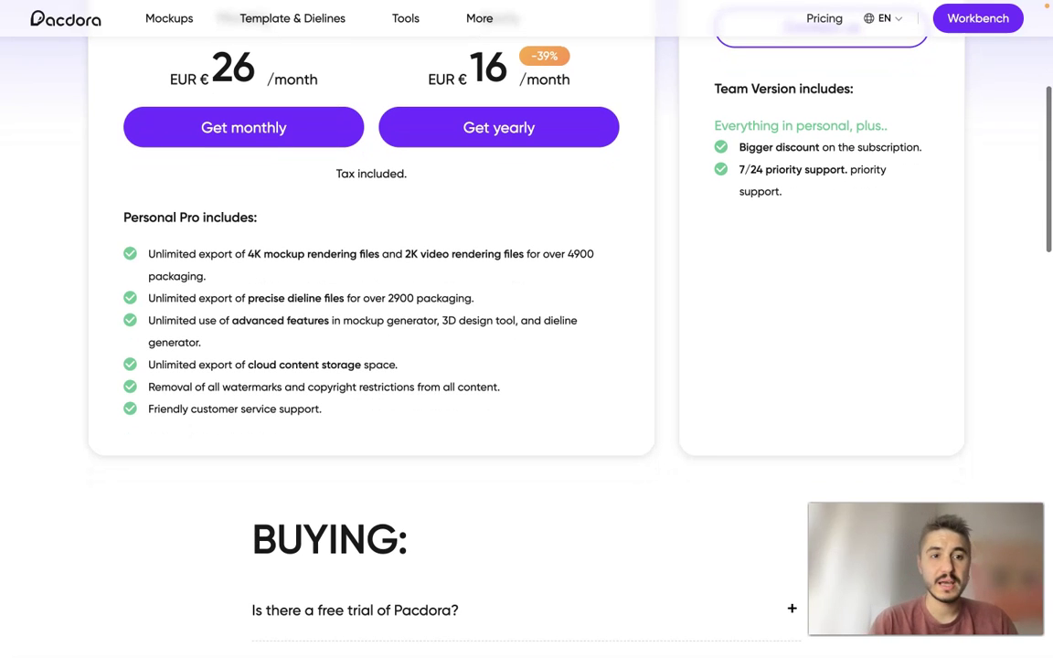
pyautogui.scroll(-1, 472, 389)
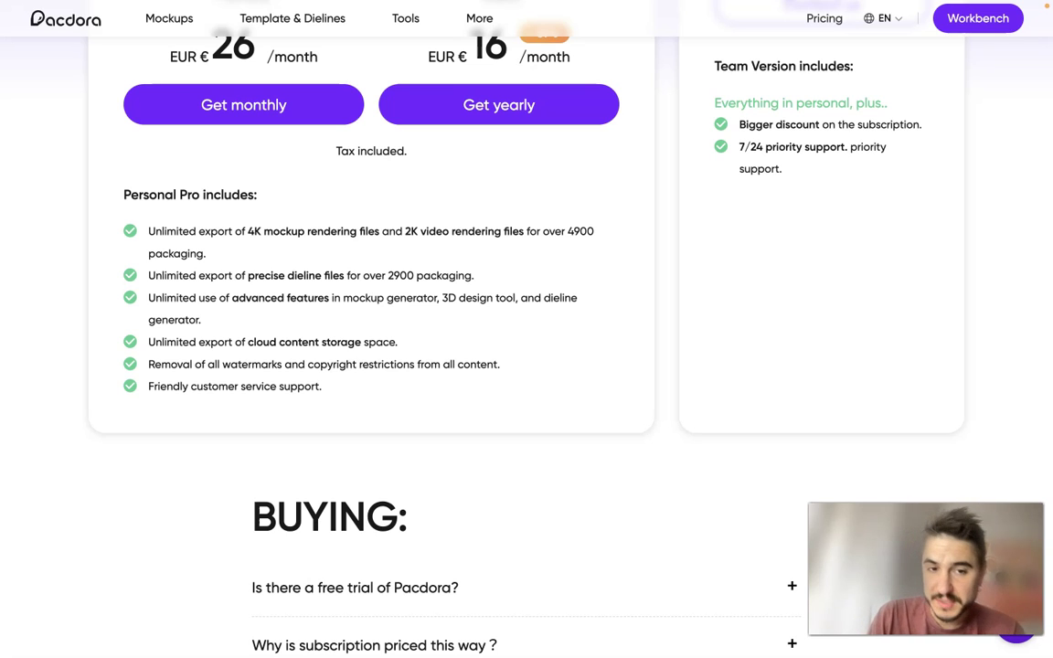
pyautogui.scroll(-1, 490, 435)
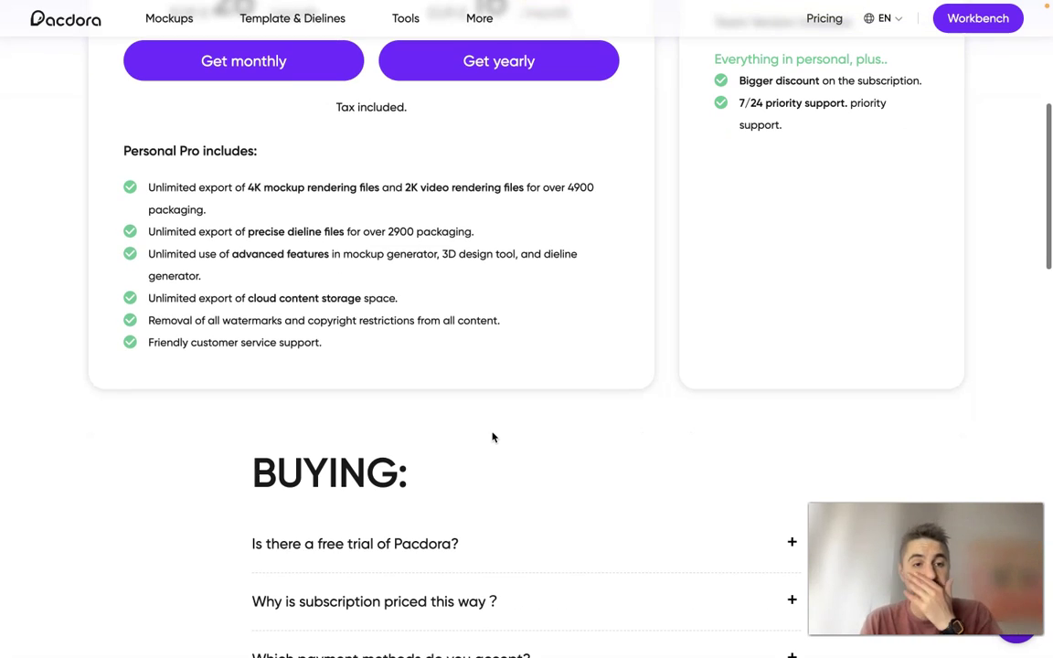
pyautogui.scroll(-1, 492, 437)
pyautogui.scroll(-8, 492, 437)
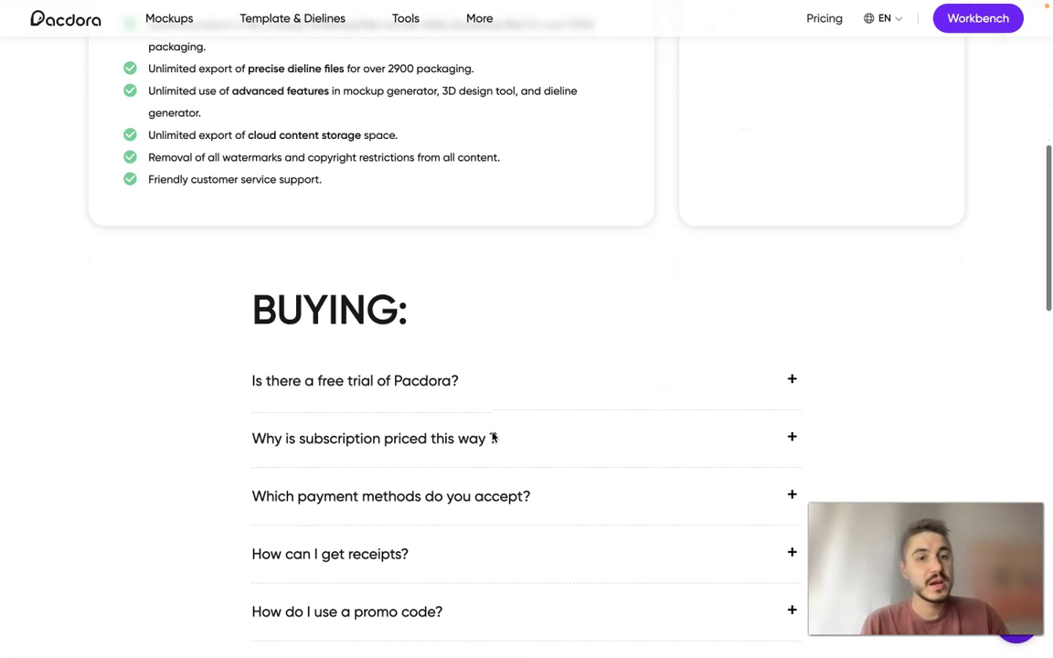
pyautogui.scroll(-5, 491, 438)
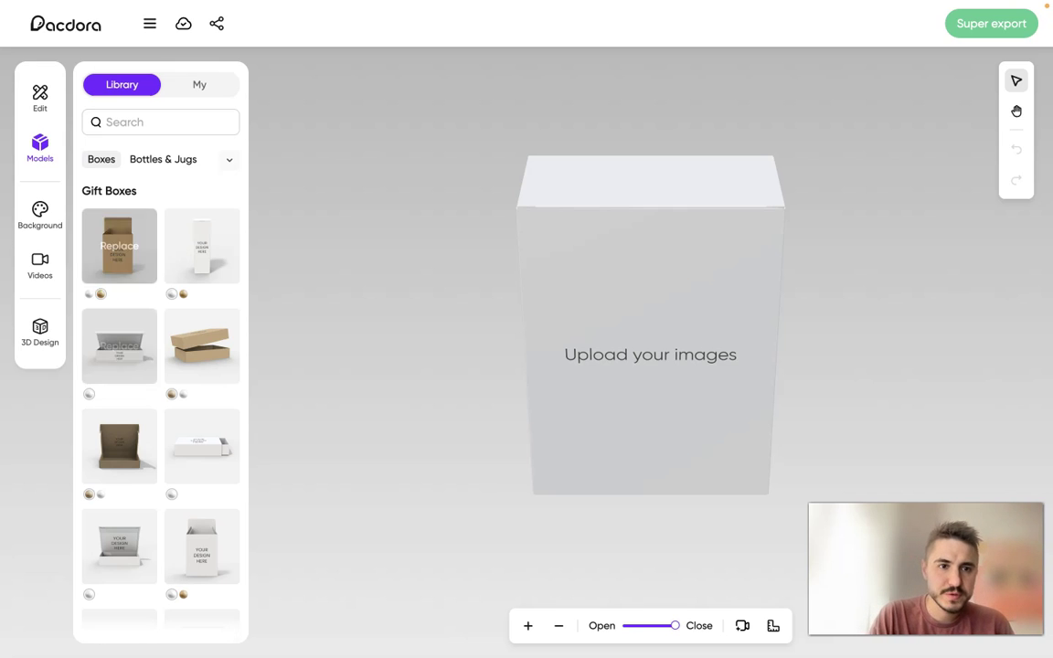
pyautogui.click(229, 159)
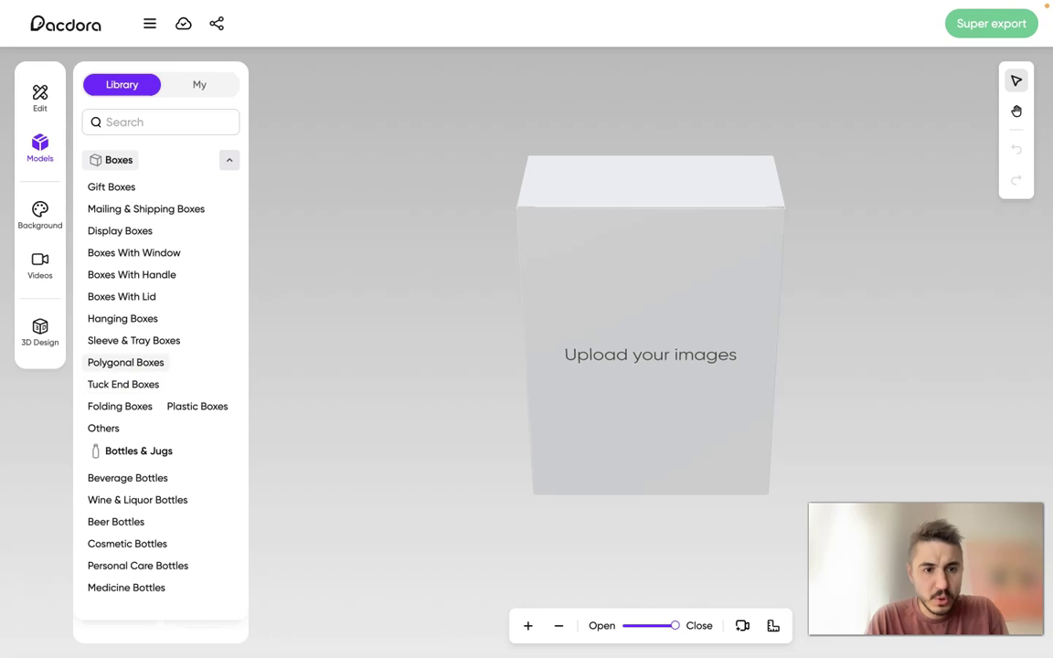
pyautogui.scroll(-2, 146, 366)
pyautogui.scroll(-3, 137, 352)
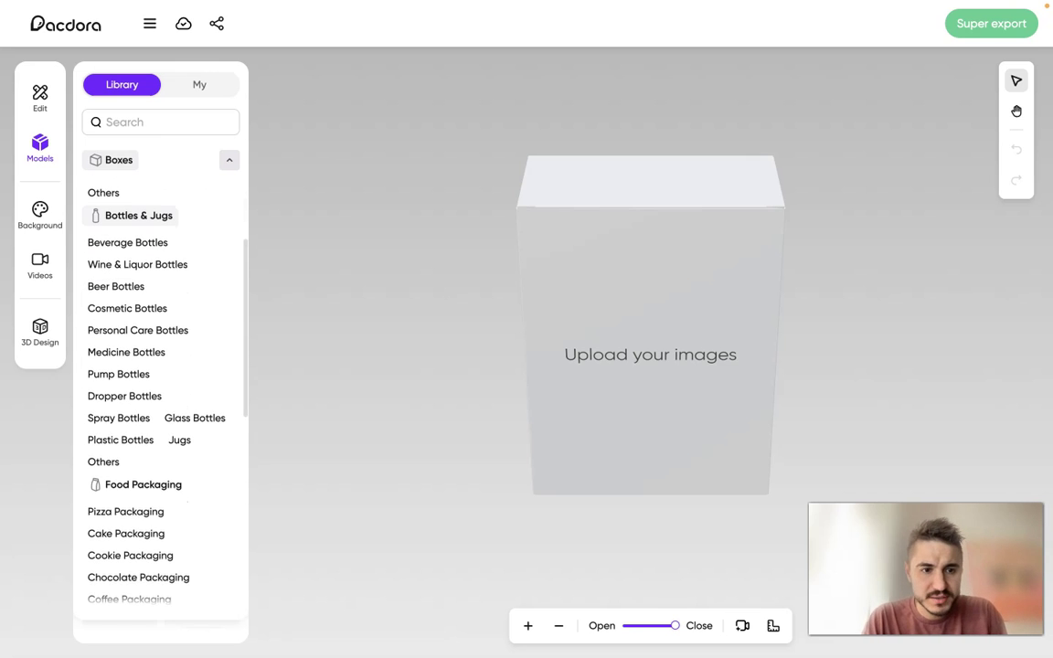
pyautogui.scroll(-1, 131, 343)
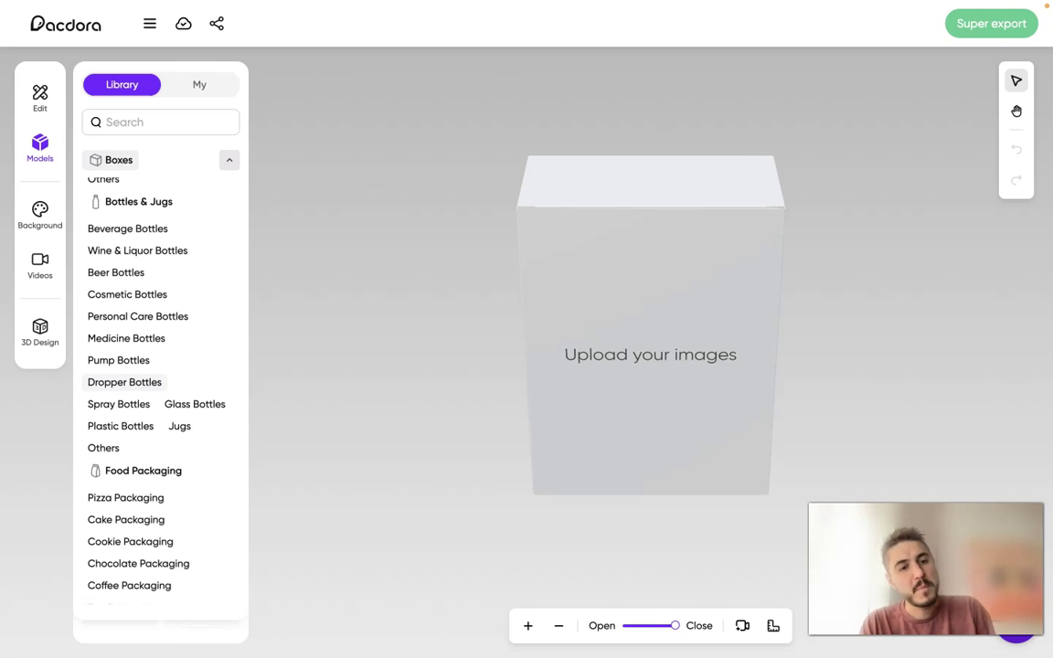
pyautogui.scroll(-1, 128, 382)
pyautogui.scroll(-3, 109, 393)
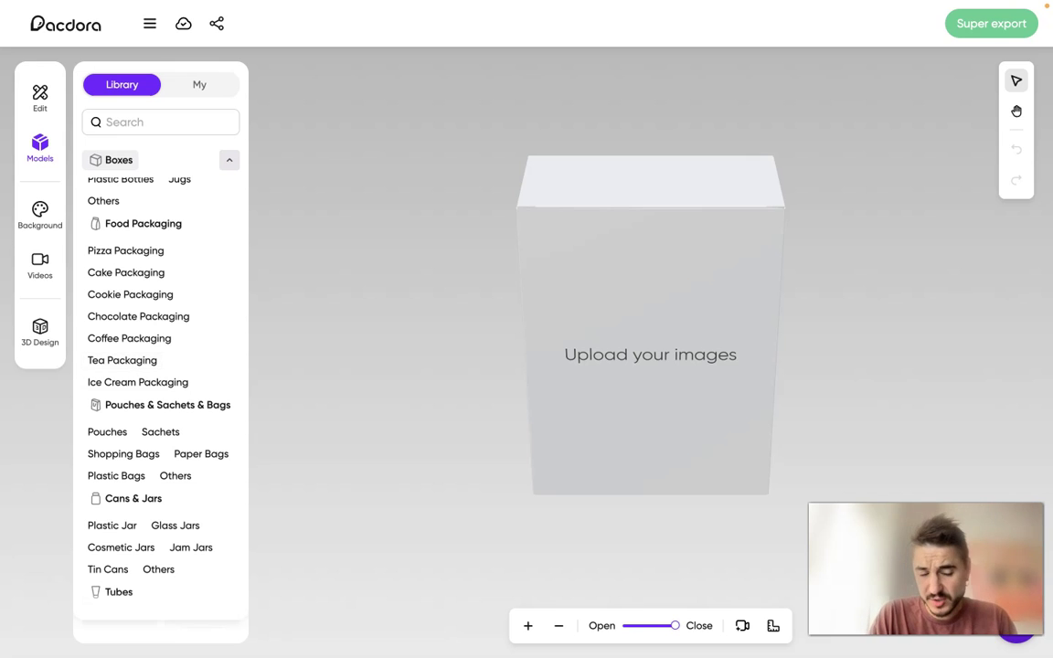
pyautogui.scroll(-3, 202, 352)
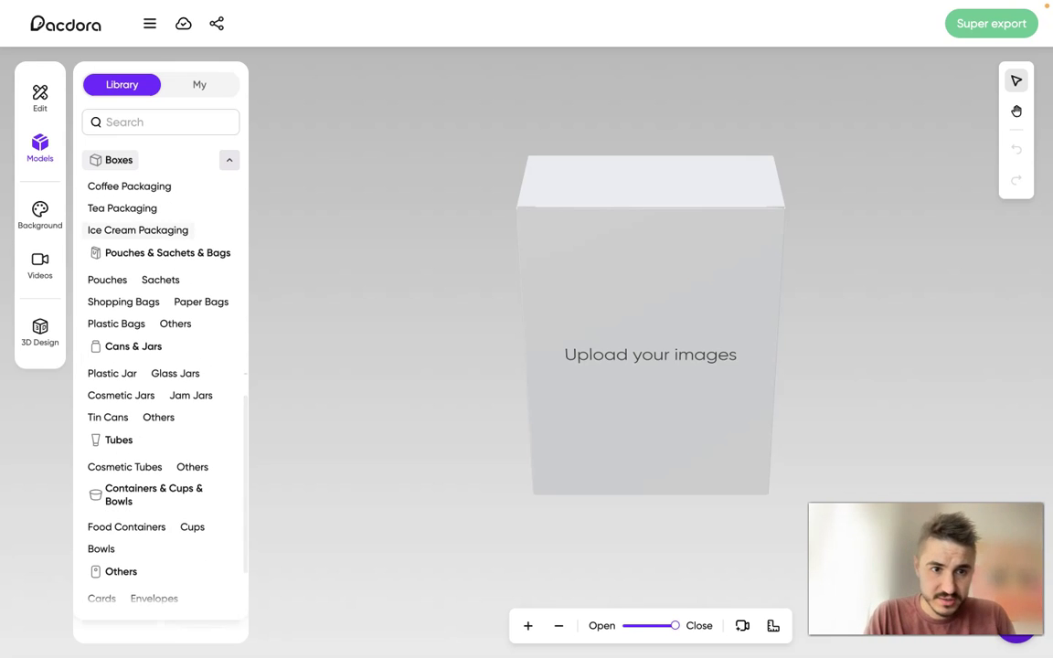
pyautogui.scroll(-1, 201, 352)
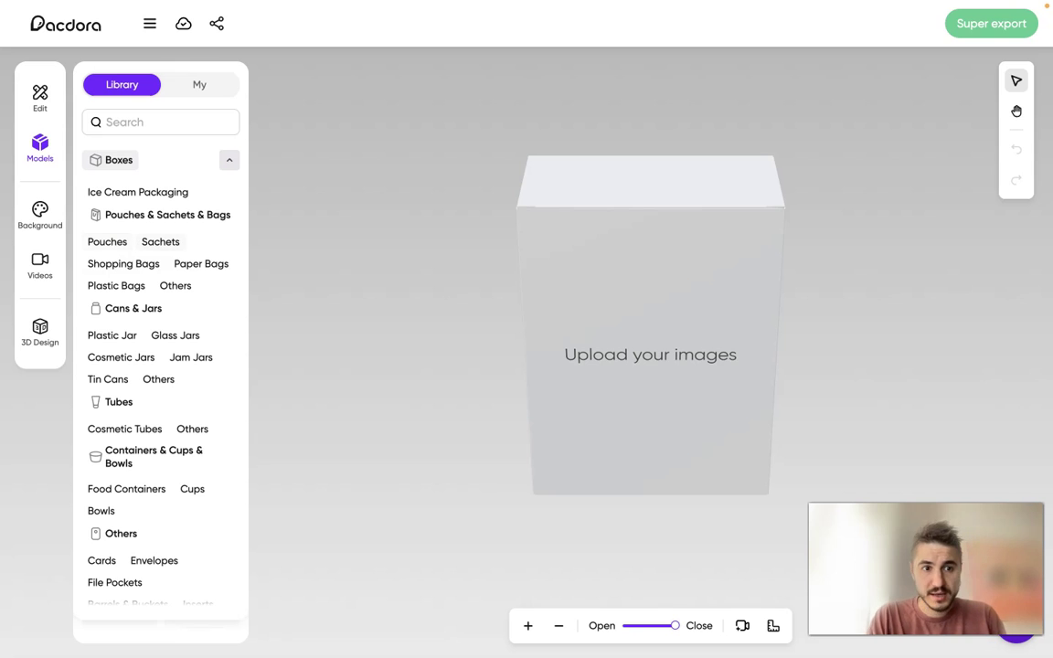
pyautogui.scroll(-2, 175, 265)
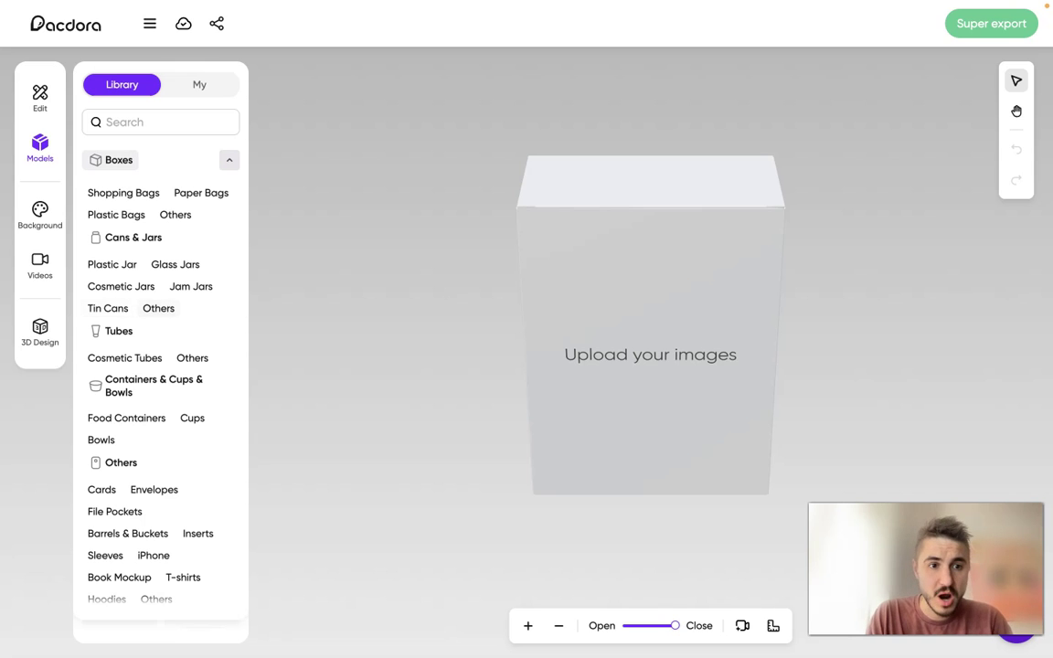
pyautogui.scroll(-1, 158, 308)
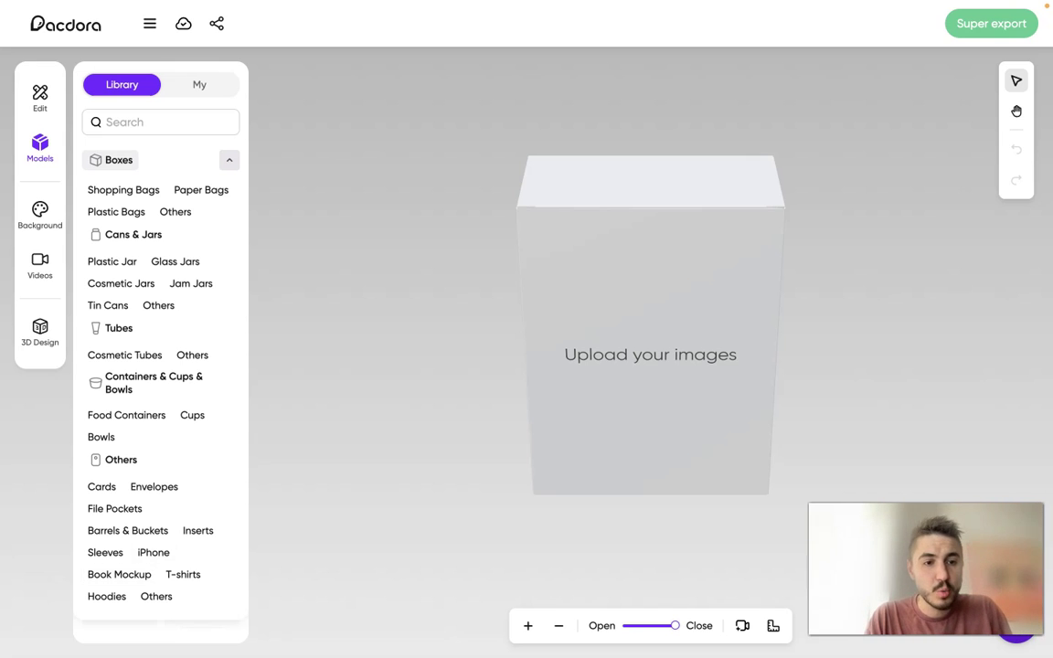
pyautogui.scroll(3, 220, 558)
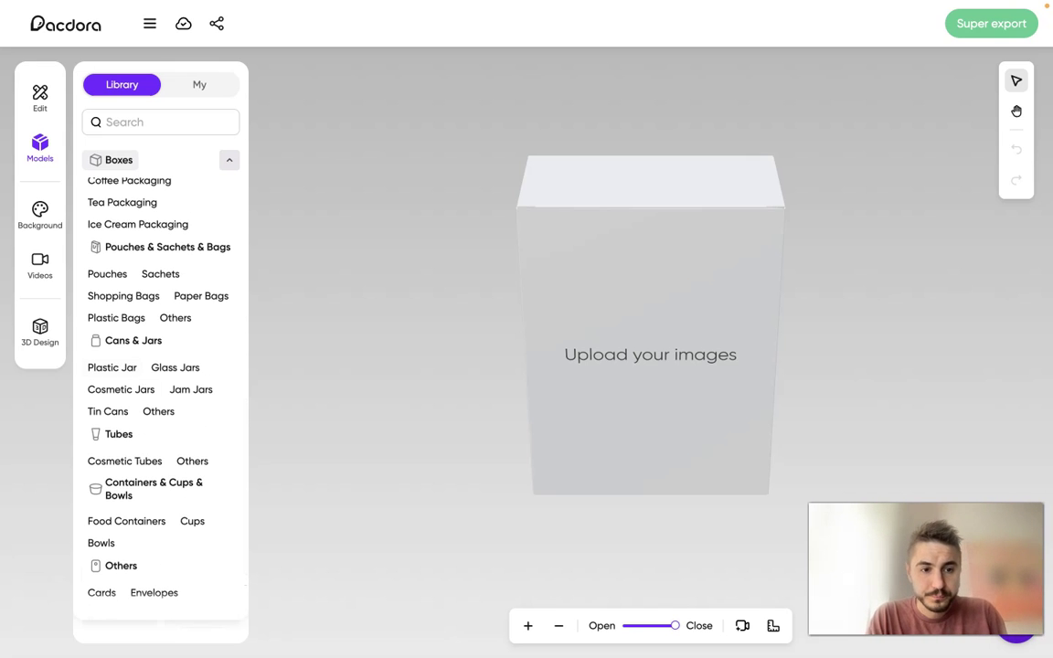
pyautogui.scroll(2, 106, 395)
pyautogui.scroll(3, 106, 340)
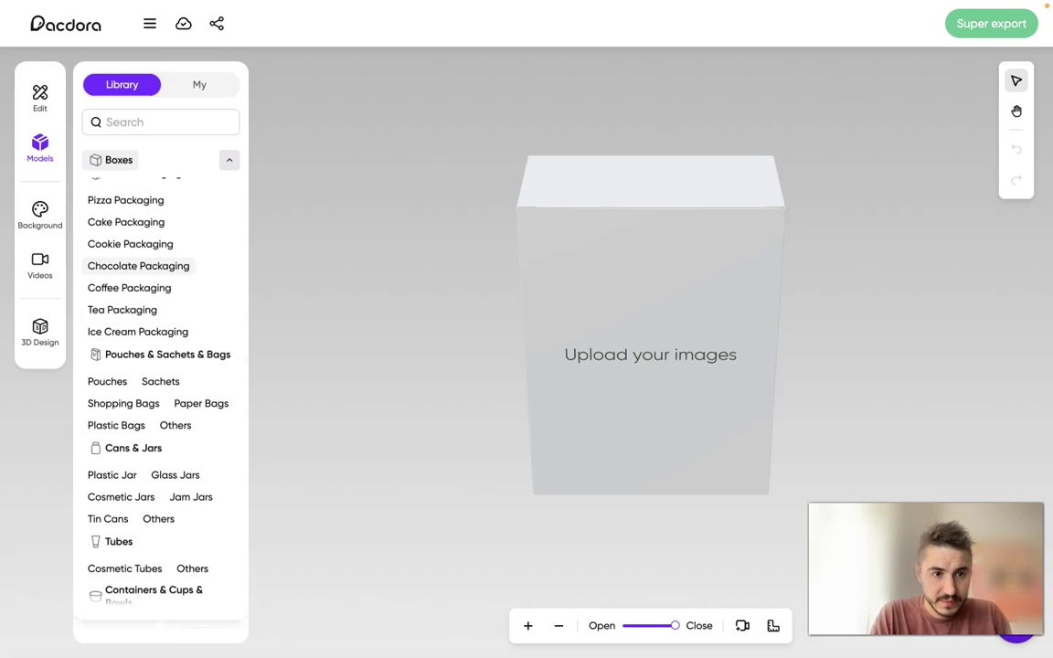
# Swap the upright box for a flat chocolate-bar wrapper from the Chocolate Packaging models.
pyautogui.click(119, 264)
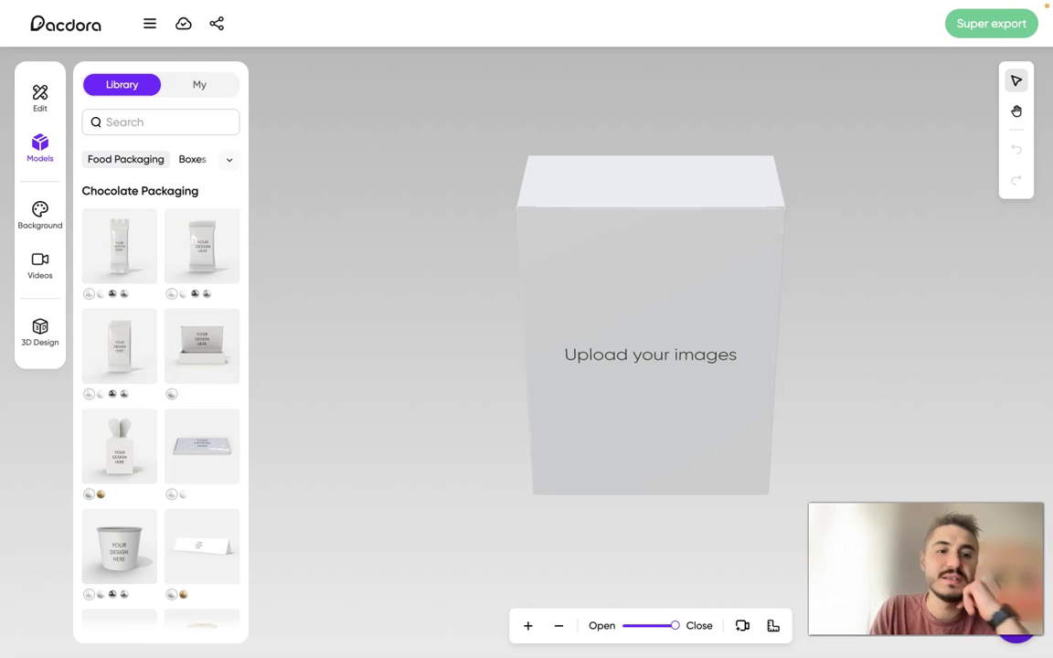
pyautogui.scroll(-5, 207, 351)
pyautogui.scroll(12, 202, 457)
pyautogui.scroll(-5, 202, 504)
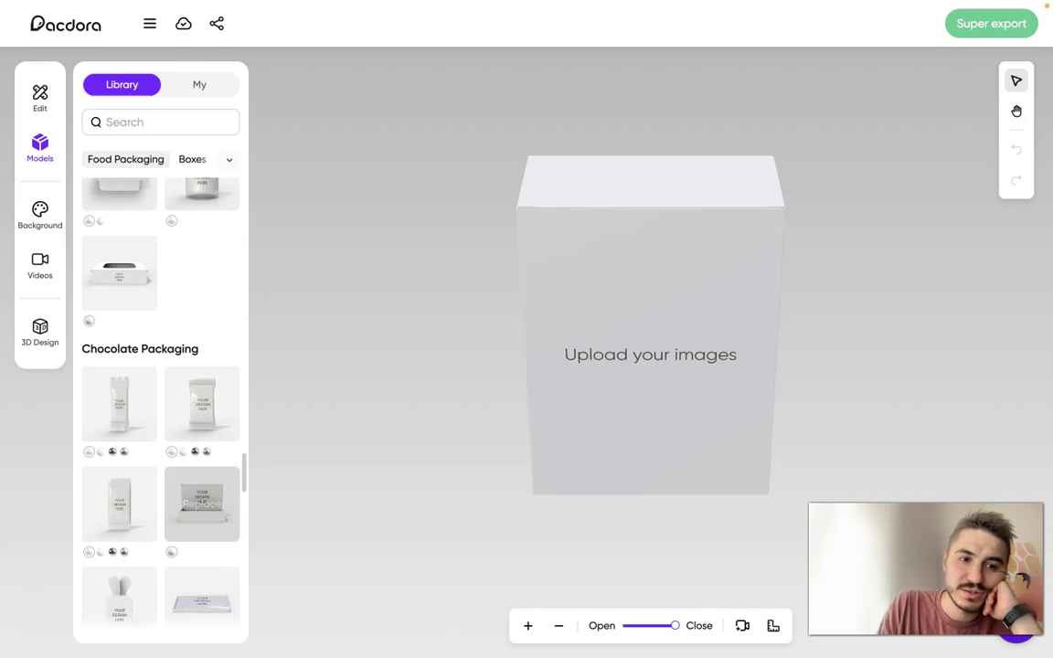
pyautogui.scroll(-5, 202, 505)
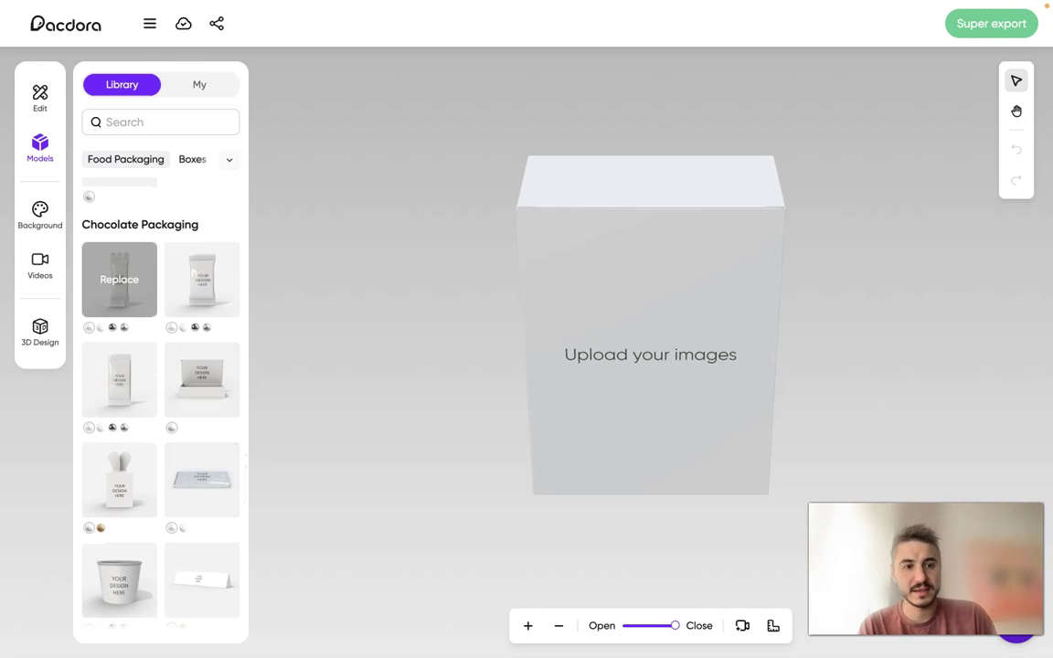
pyautogui.scroll(-10, 158, 471)
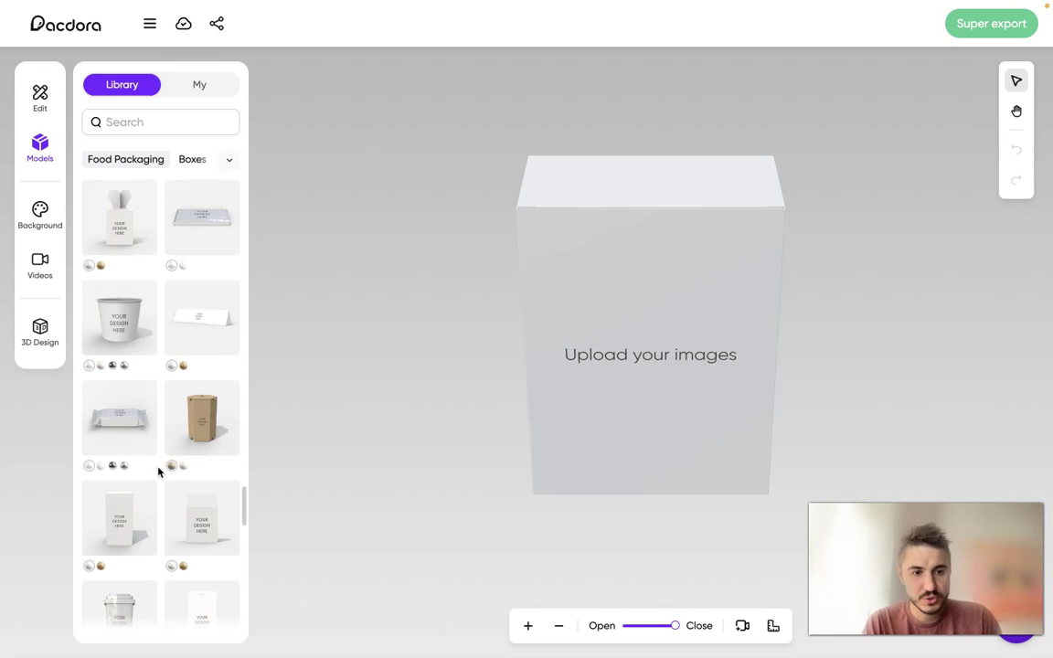
pyautogui.scroll(12, 158, 471)
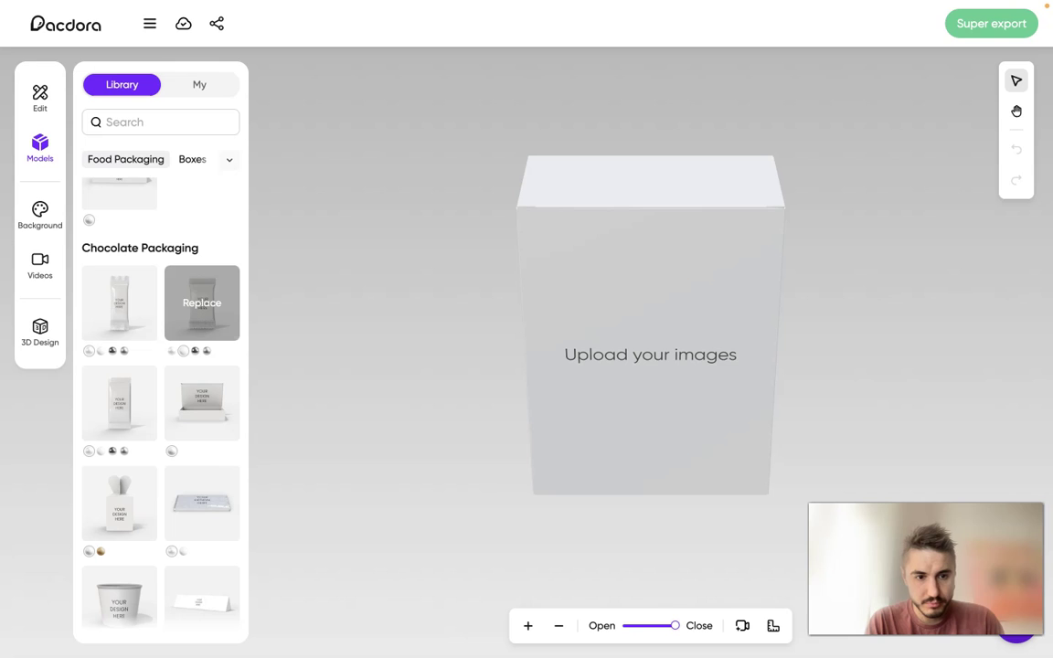
pyautogui.click(202, 503)
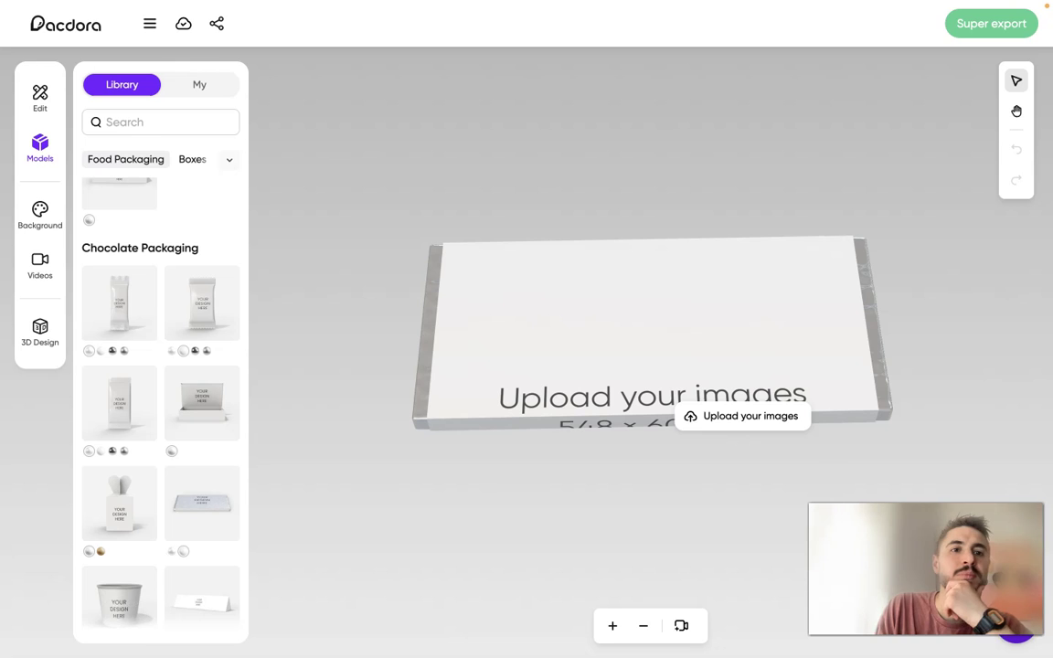
pyautogui.click(741, 415)
# Place the uploaded EASY logo on the wrapper design and delete the dark palm-tree image.
pyautogui.click(116, 177)
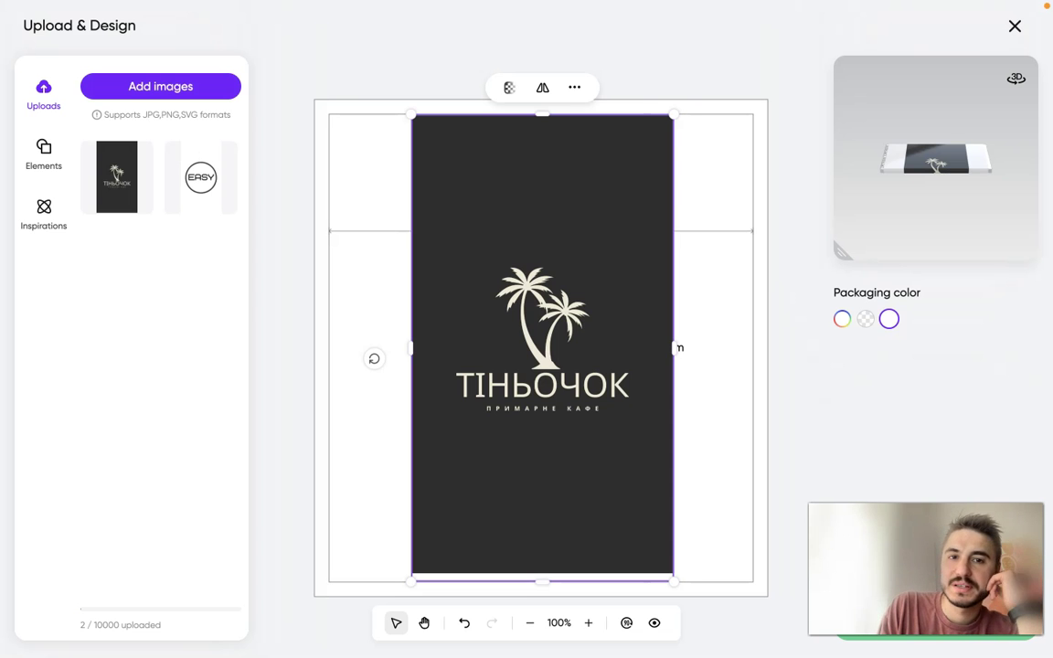
pyautogui.moveTo(411, 347); pyautogui.dragTo(311, 348)
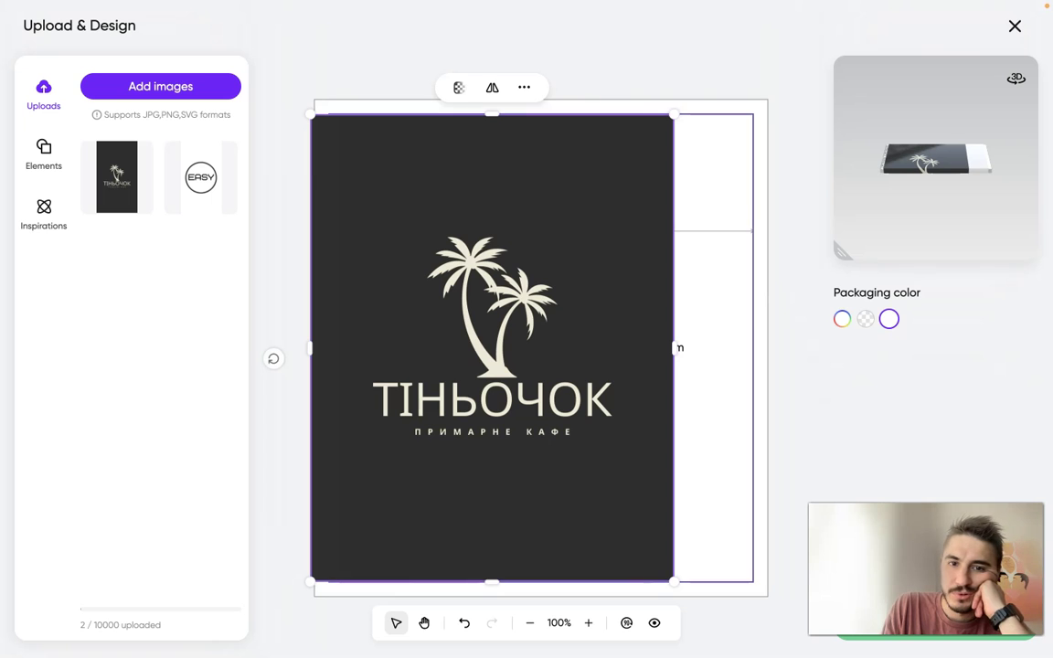
pyautogui.click(201, 177)
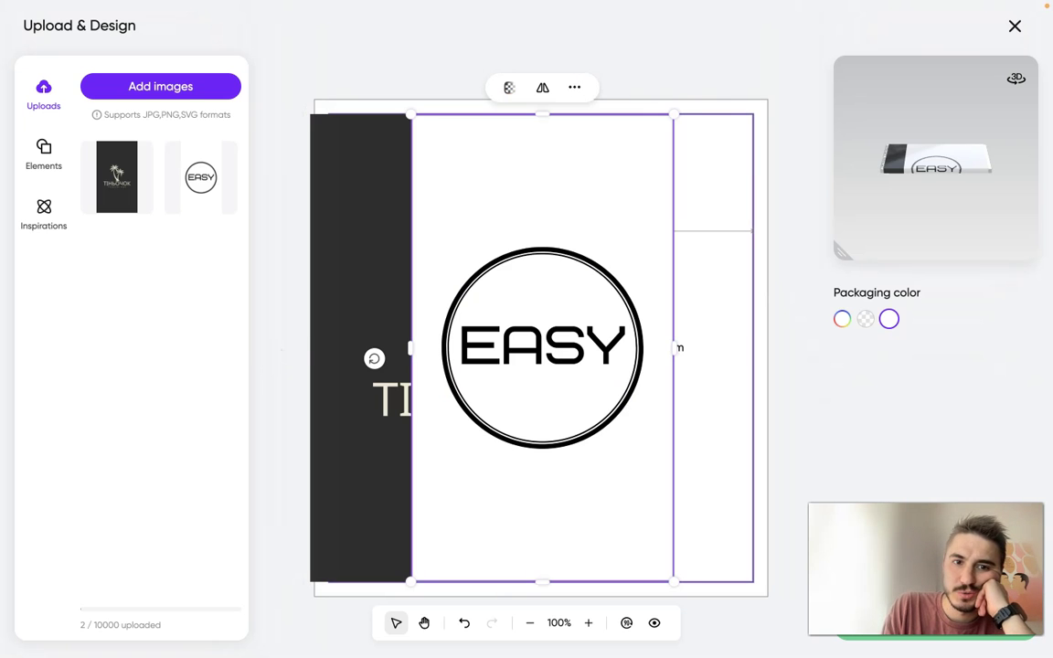
pyautogui.press('Delete')
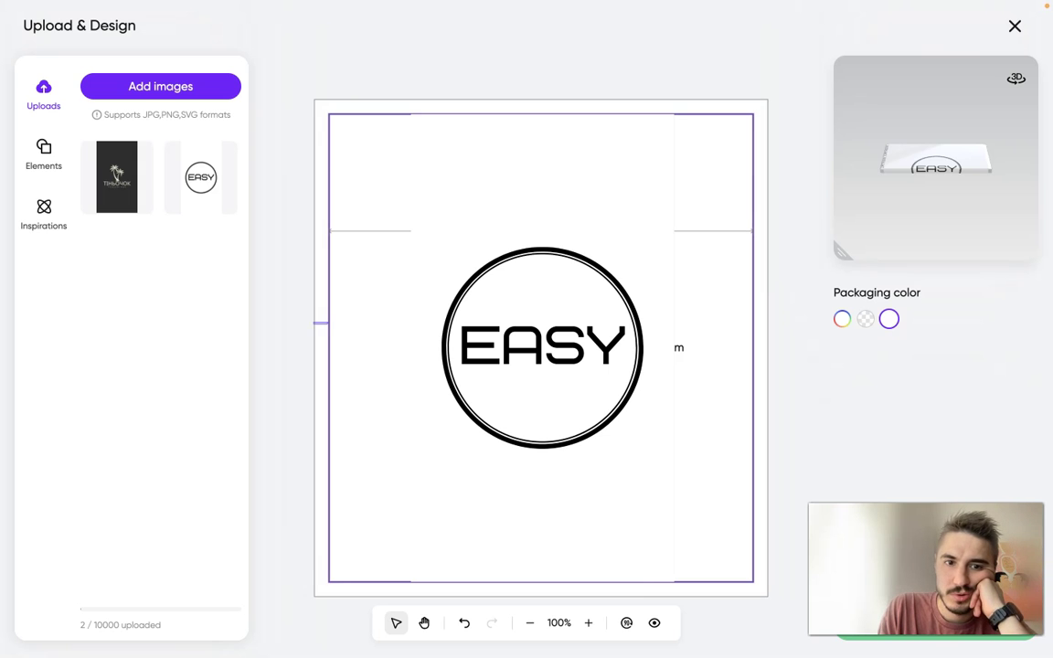
# Stretch the EASY logo's left and right edges so it fills the wrapper's front panel.
pyautogui.click(542, 347)
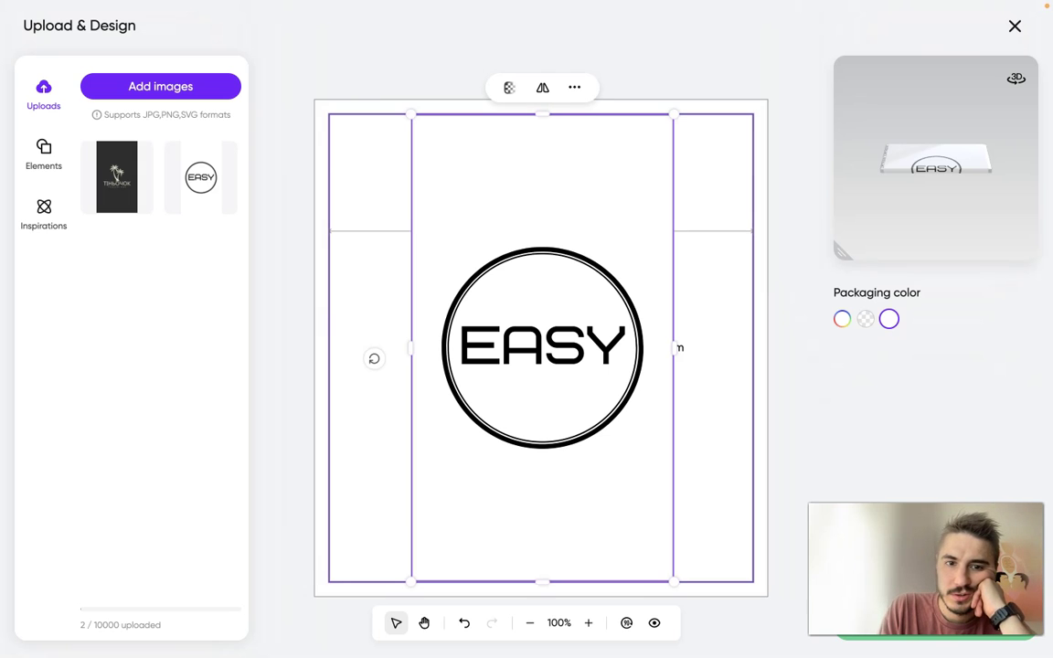
pyautogui.moveTo(410, 347); pyautogui.dragTo(315, 348)
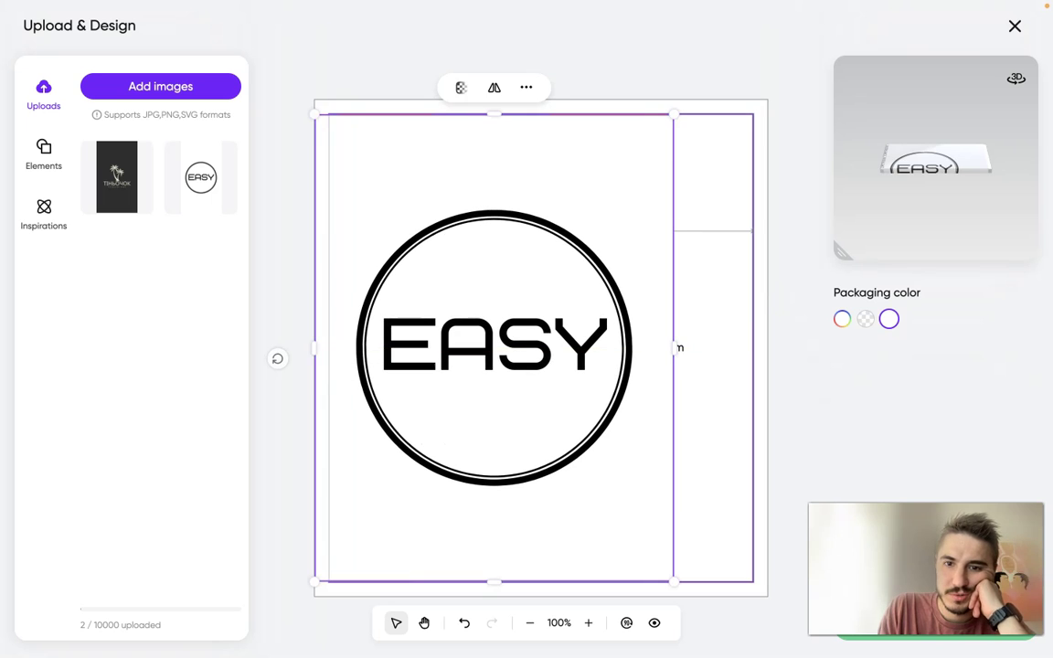
pyautogui.moveTo(677, 347); pyautogui.dragTo(766, 349)
pyautogui.press('Escape')
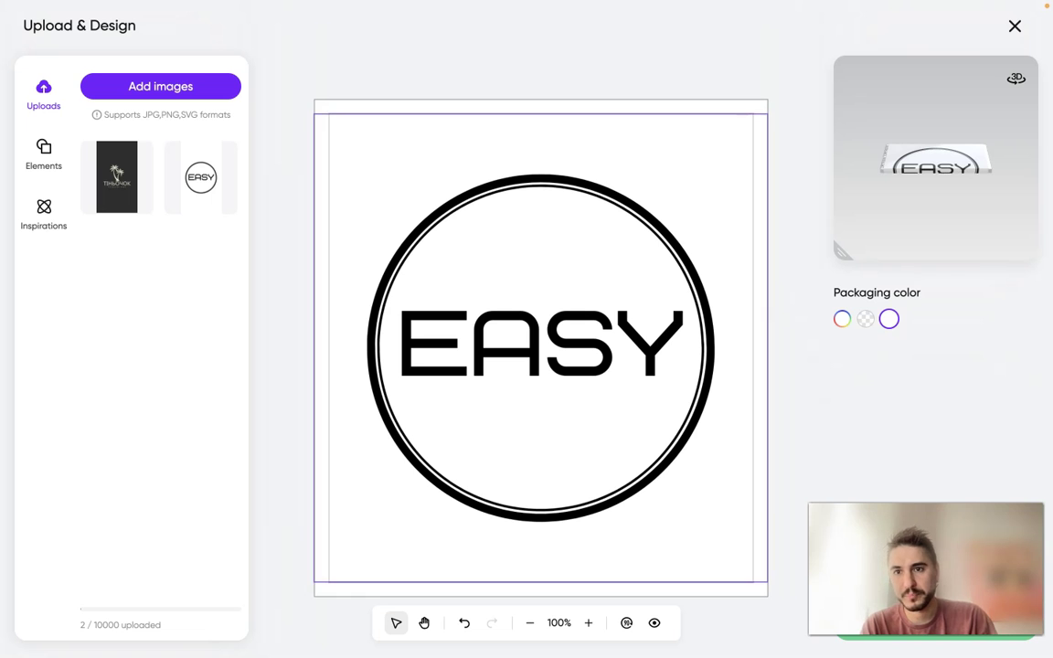
pyautogui.keyDown('ctrl'); pyautogui.scroll(5, 541, 348); pyautogui.keyUp('ctrl')
pyautogui.keyDown('ctrl'); pyautogui.scroll(-3, 541, 347); pyautogui.keyUp('ctrl')
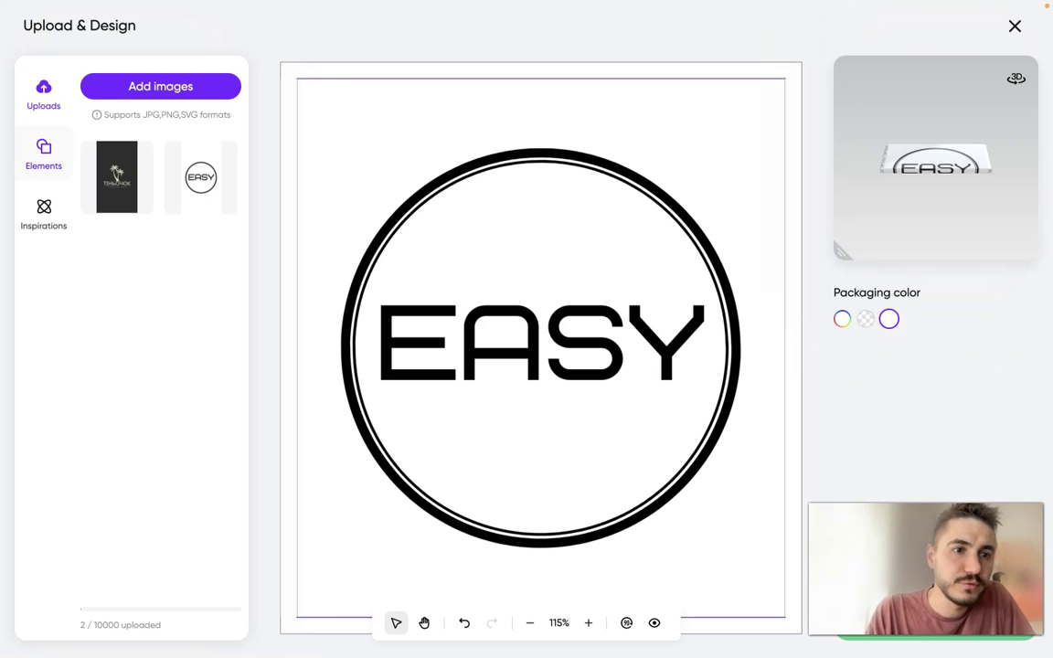
# Browse the Elements library of packaging design elements.
pyautogui.click(43, 154)
pyautogui.scroll(-5, 137, 347)
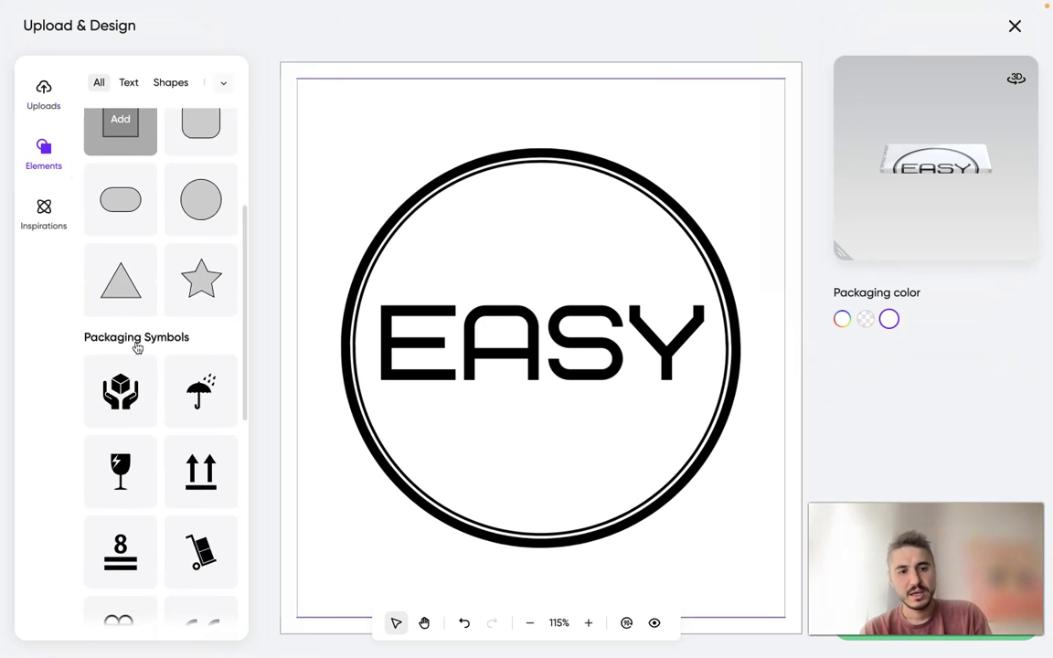
pyautogui.scroll(-10, 137, 347)
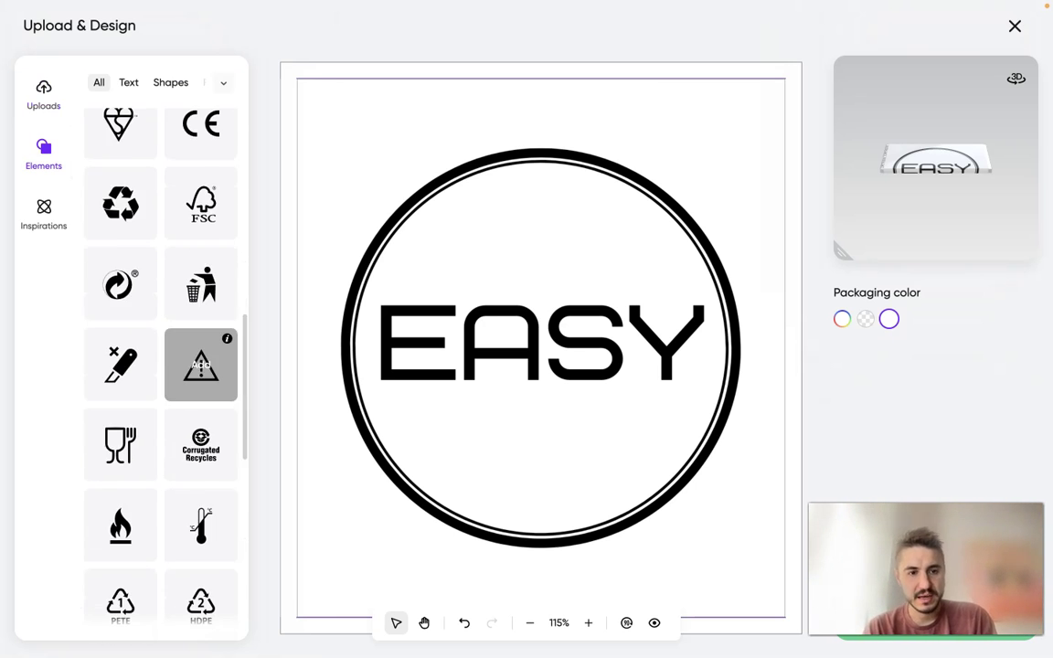